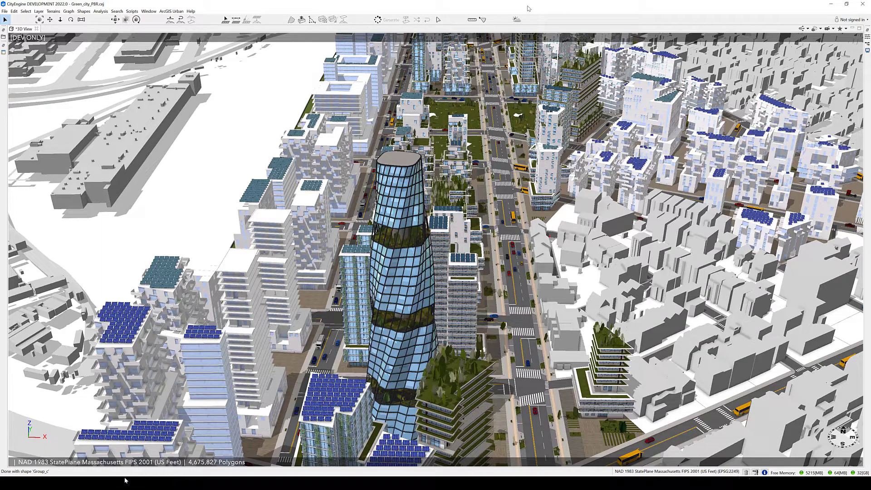
pyautogui.moveTo(128, 481)
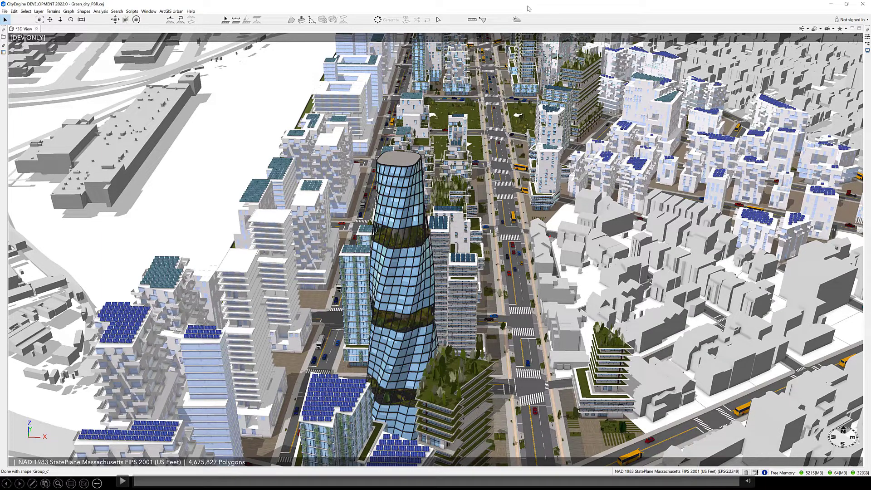
pyautogui.click(123, 481)
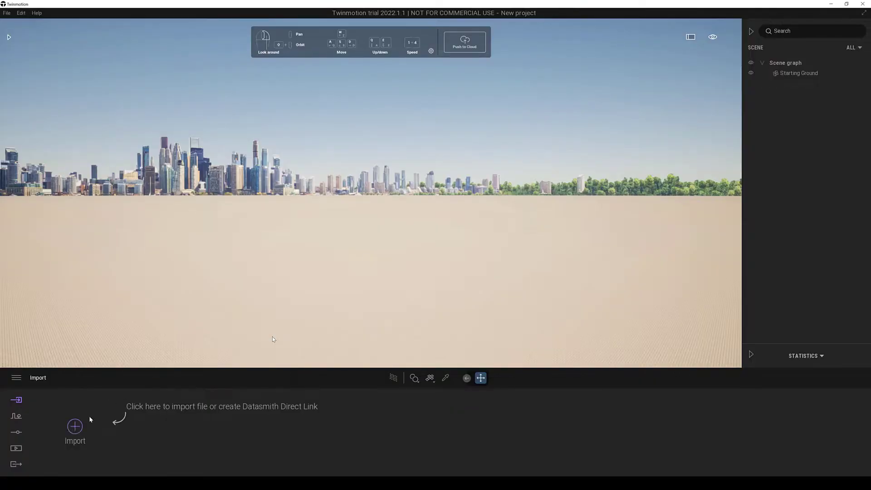
# Step: In Twinmotion, import the Boston_Test Datasmith file from C:\dev\Unreal Exports as geometry, keeping its hierarchy
pyautogui.click(75, 426)
pyautogui.click(454, 231)
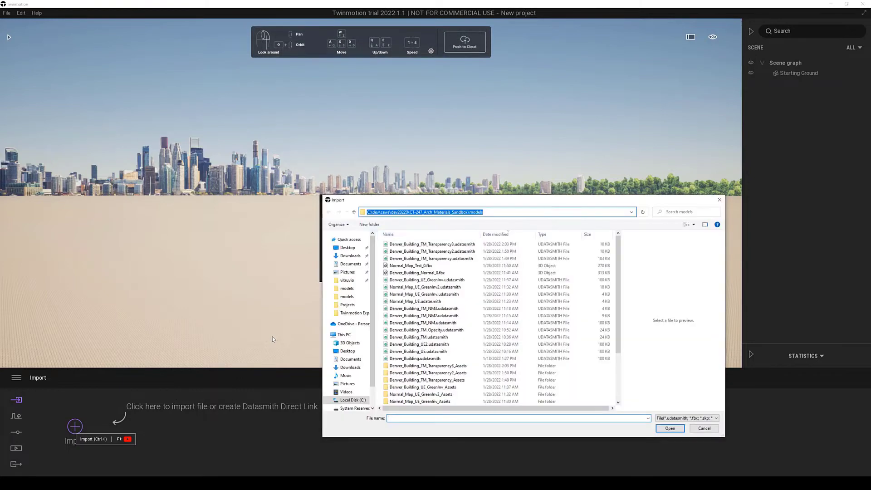
pyautogui.write('C:\\dev\\Unreal Exports')
pyautogui.press('Return')
pyautogui.doubleClick(436, 244)
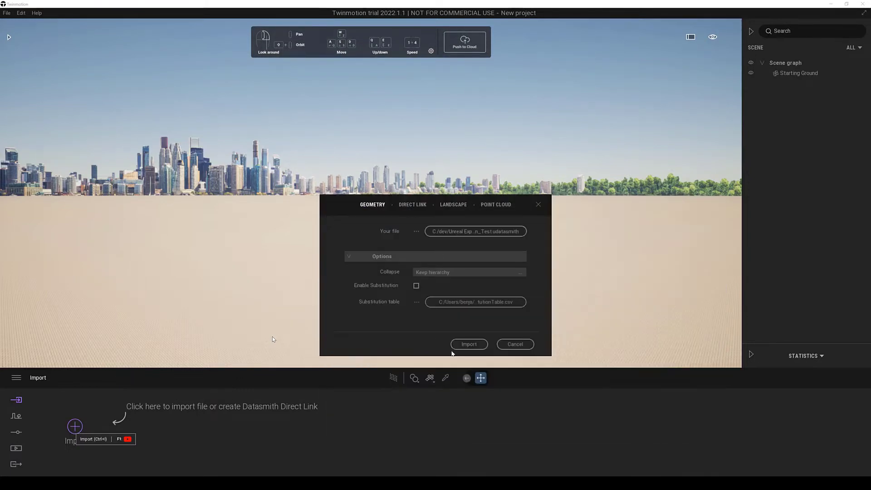
pyautogui.click(468, 343)
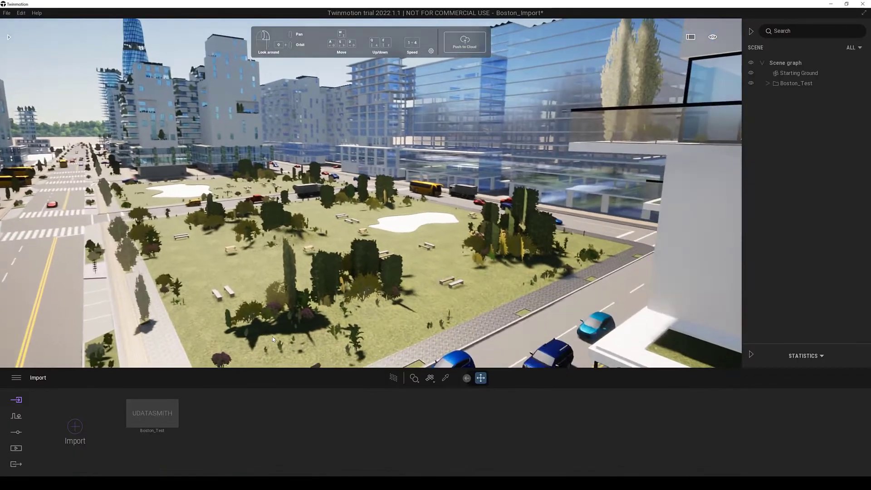
# Step: Apply the Lake 01 water material from the library to the white pond surface in the park
pyautogui.press('F1')
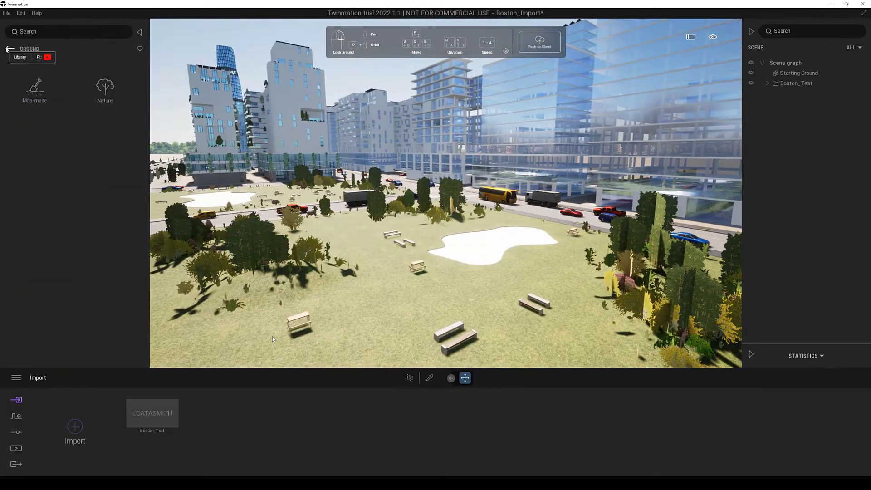
pyautogui.click(9, 49)
pyautogui.scroll(-5, 31, 191)
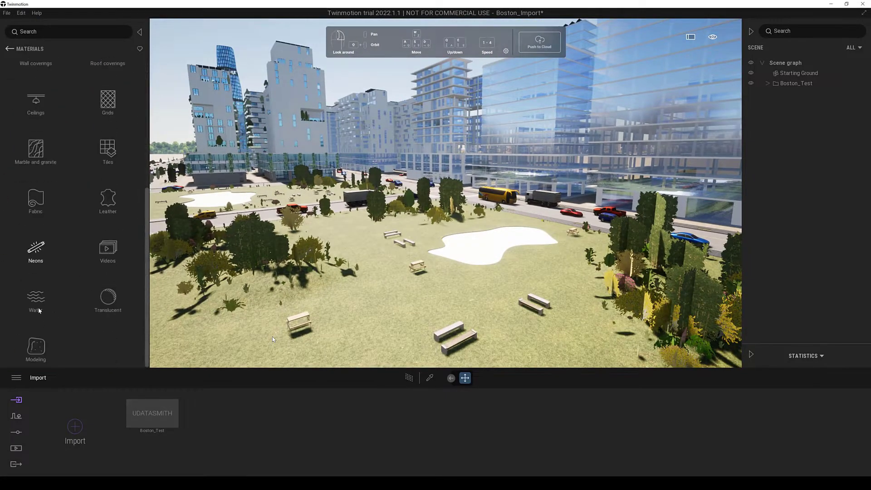
pyautogui.click(35, 308)
pyautogui.moveTo(38, 177); pyautogui.dragTo(495, 243)
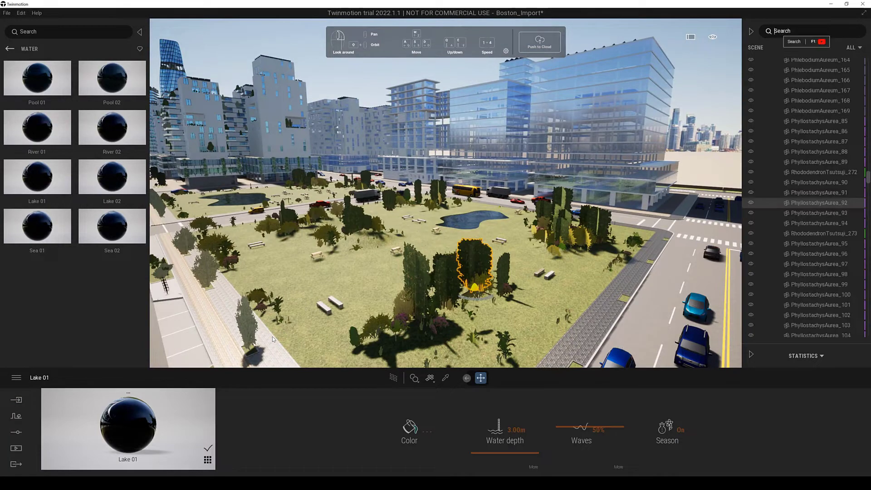
# Step: Filter the scene by "Phy", replace all PhyllostachysAurea plants with Banyan trees, and lower the new trees' age
pyautogui.write('Phy')
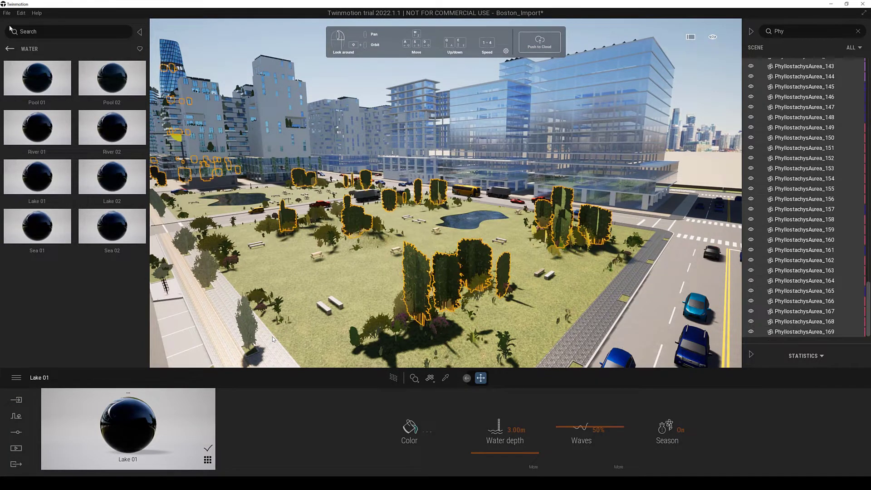
pyautogui.click(10, 48)
pyautogui.rightClick(799, 167)
pyautogui.click(795, 289)
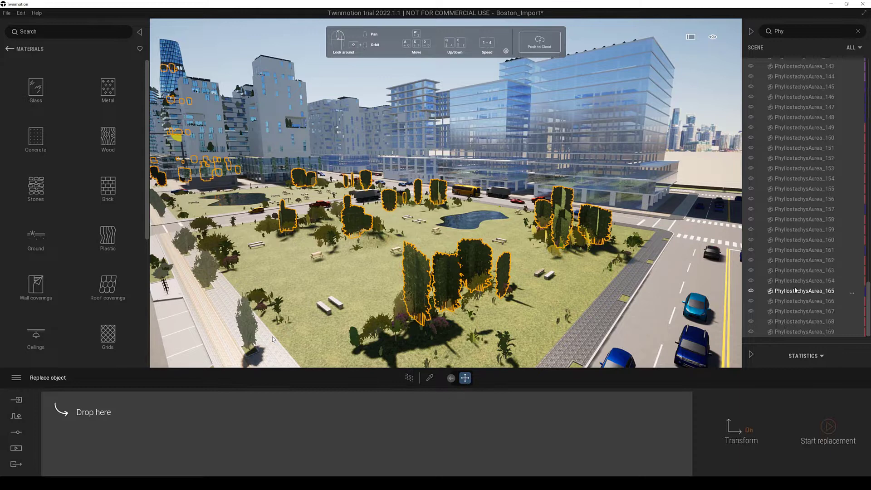
pyautogui.click(10, 48)
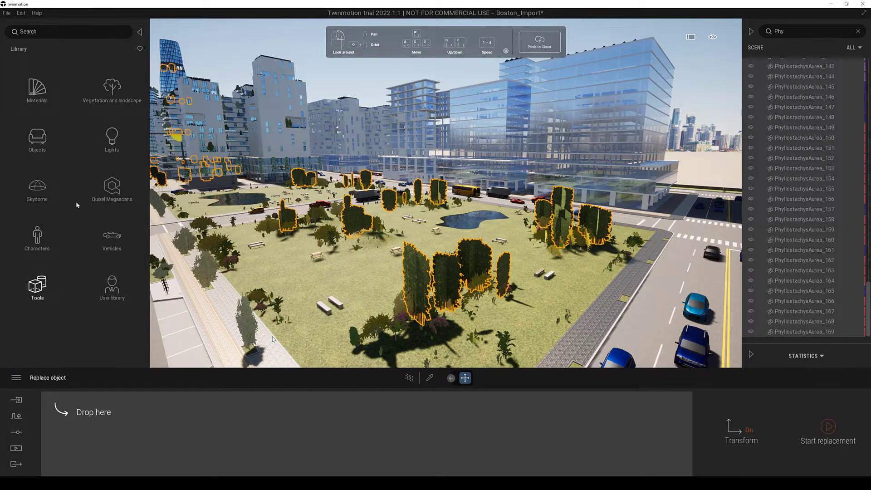
pyautogui.click(112, 88)
pyautogui.click(113, 88)
pyautogui.moveTo(57, 217)
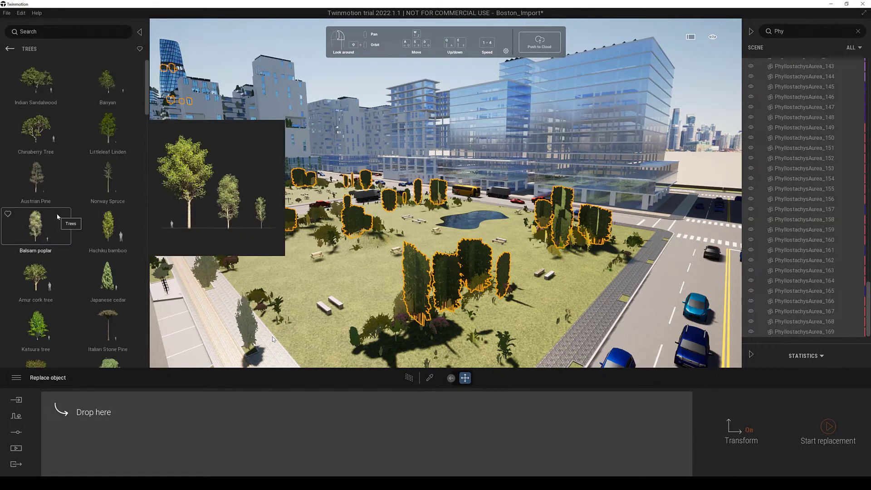
pyautogui.moveTo(109, 79); pyautogui.dragTo(115, 415)
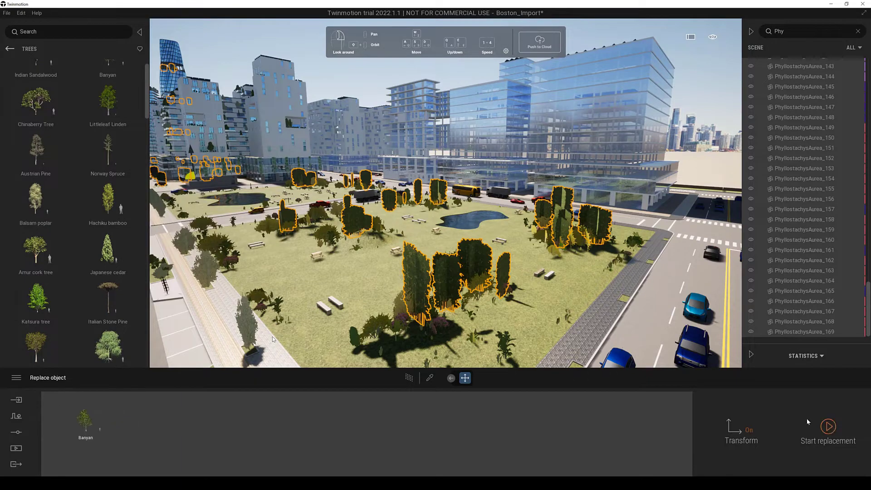
pyautogui.click(831, 428)
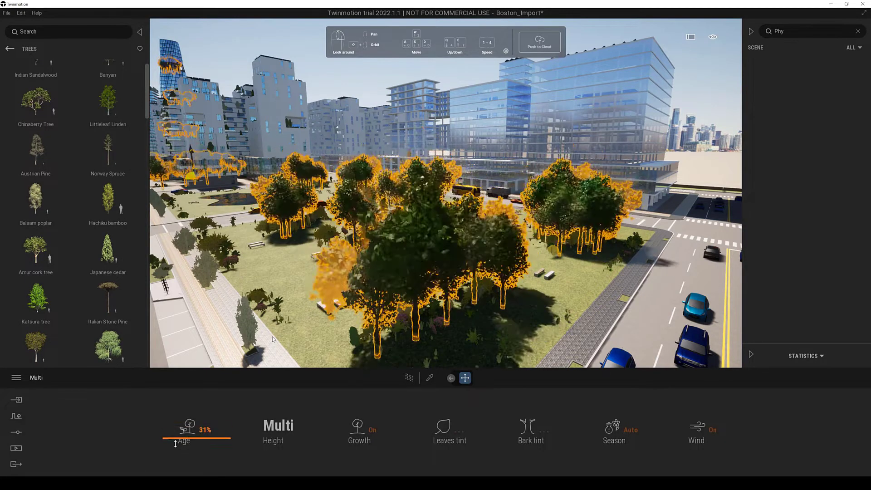
pyautogui.moveTo(175, 444); pyautogui.dragTo(164, 444)
pyautogui.press('Escape')
# Step: Filter the scene by "Cra", replace all CrataegusMonogyna plants with Japanese white larch trees, and lower their age
pyautogui.write('Cra')
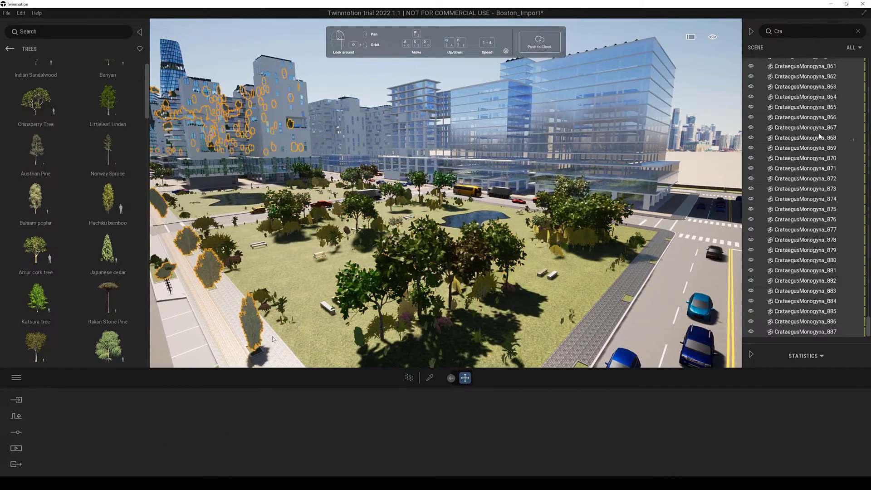
pyautogui.moveTo(108, 150); pyautogui.dragTo(91, 412)
pyautogui.click(813, 422)
pyautogui.moveTo(195, 424); pyautogui.dragTo(182, 425)
pyautogui.press('Escape')
# Step: Replace the FremontodendronCalifornicum plants with Vine maple and the RhamnusAlaternus plants with Tropical Almond
pyautogui.click(858, 31)
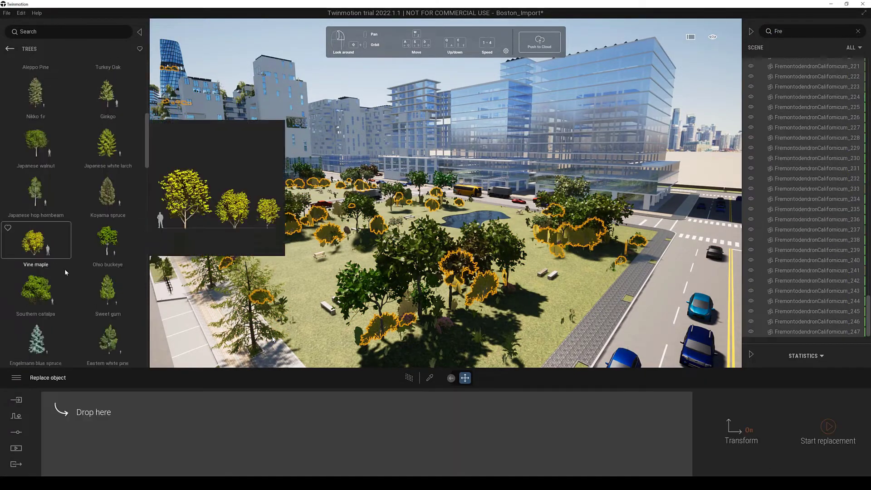
pyautogui.moveTo(64, 269); pyautogui.dragTo(131, 408)
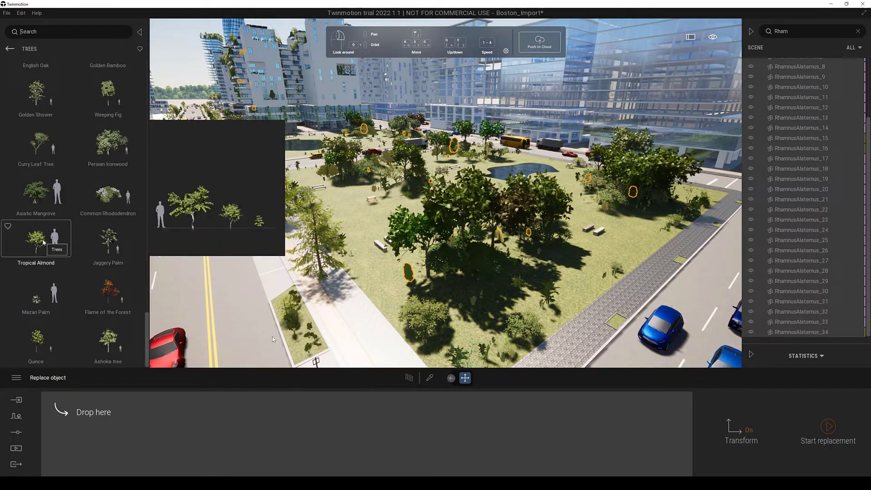
pyautogui.moveTo(59, 241); pyautogui.dragTo(109, 422)
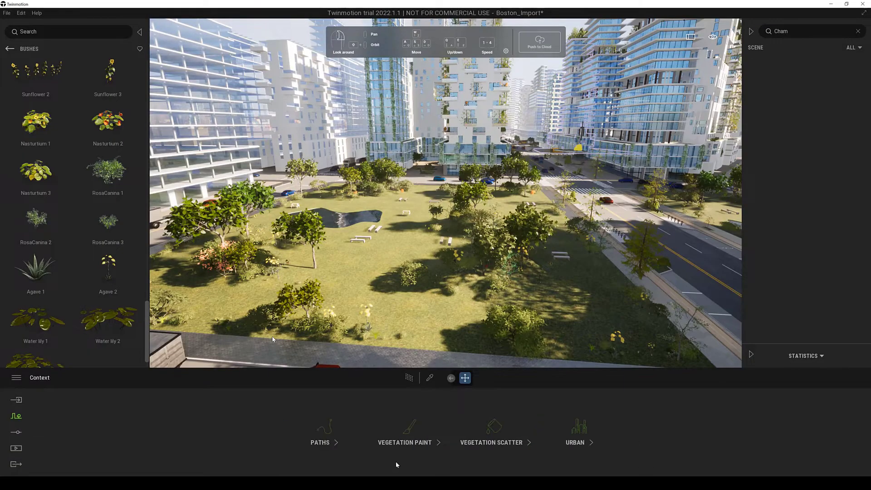
# Step: Scatter Wild Grass 01 over the park's lawn surface with Vegetation scatter
pyautogui.click(499, 428)
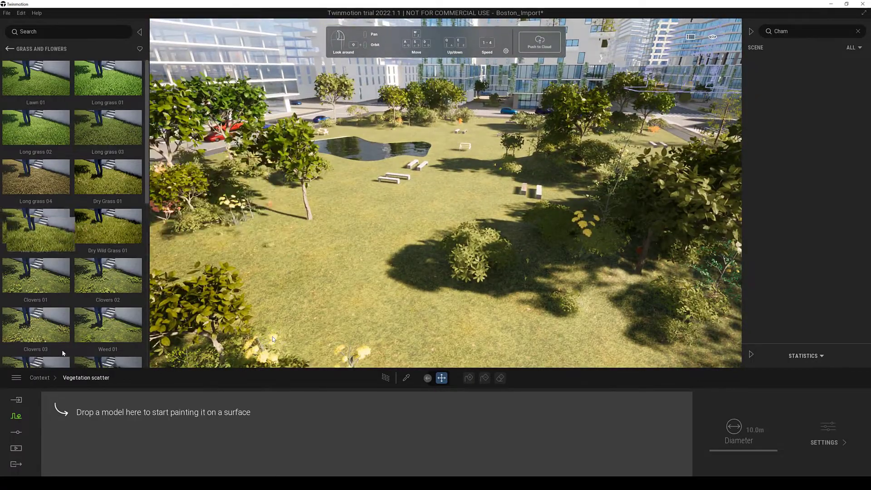
pyautogui.moveTo(56, 223); pyautogui.dragTo(134, 419)
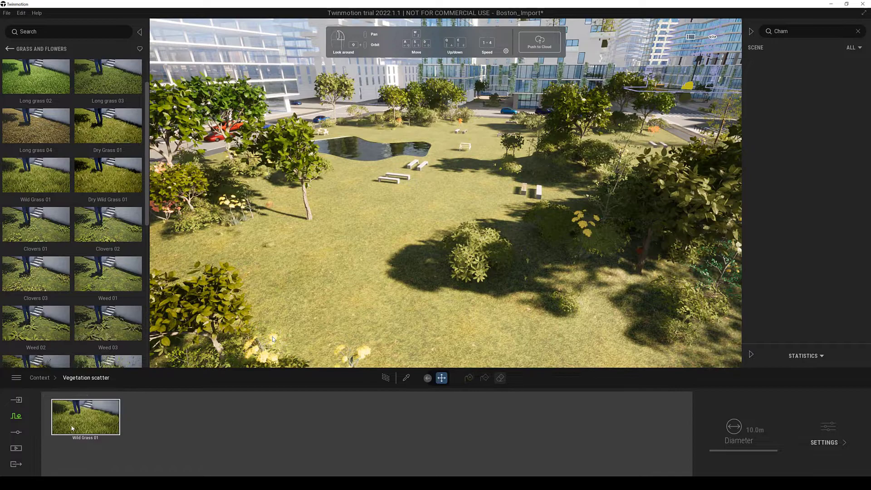
pyautogui.click(469, 378)
pyautogui.click(413, 264)
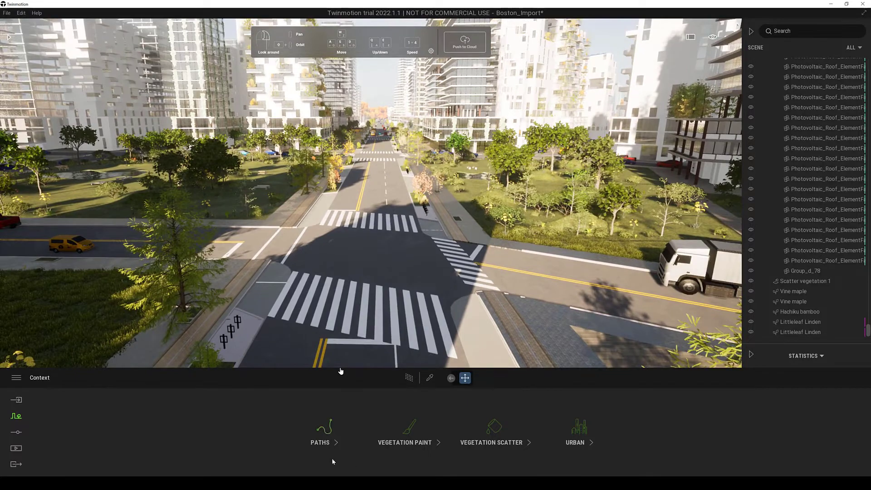
# Step: Draw a vehicle path along the main avenue through the intersection and increase its lane count
pyautogui.click(325, 429)
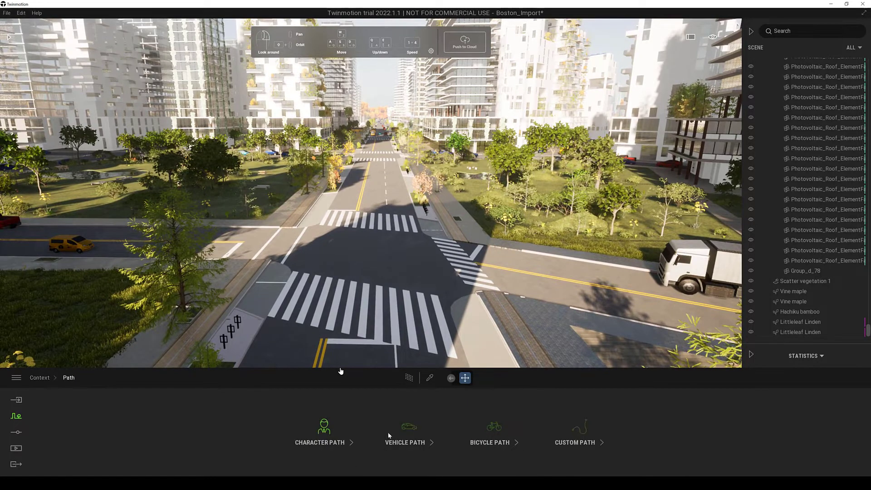
pyautogui.click(408, 429)
pyautogui.click(484, 378)
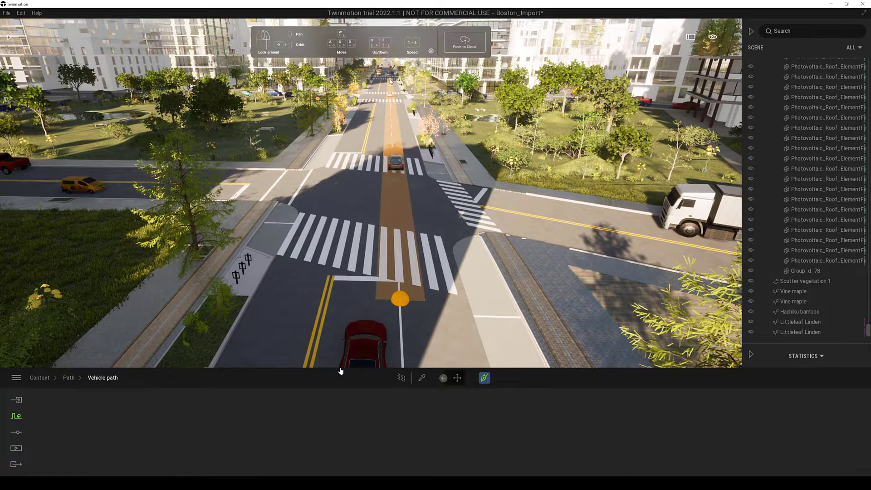
pyautogui.press('Escape')
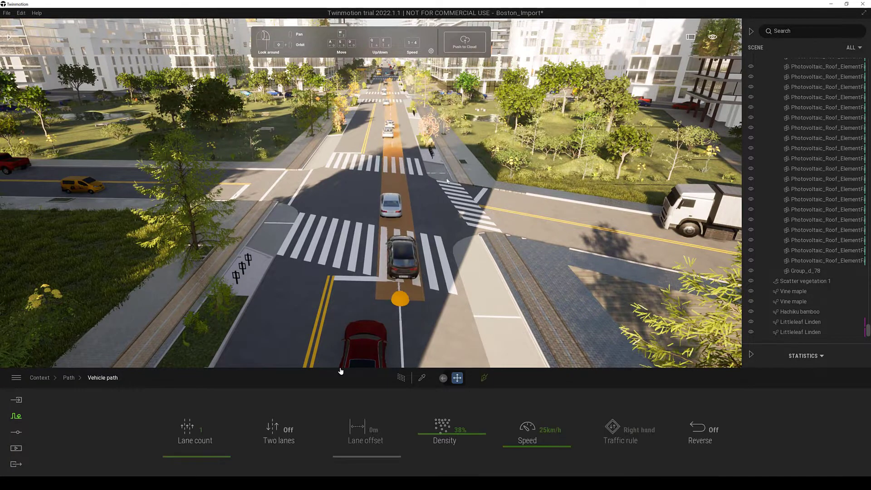
pyautogui.click(234, 454)
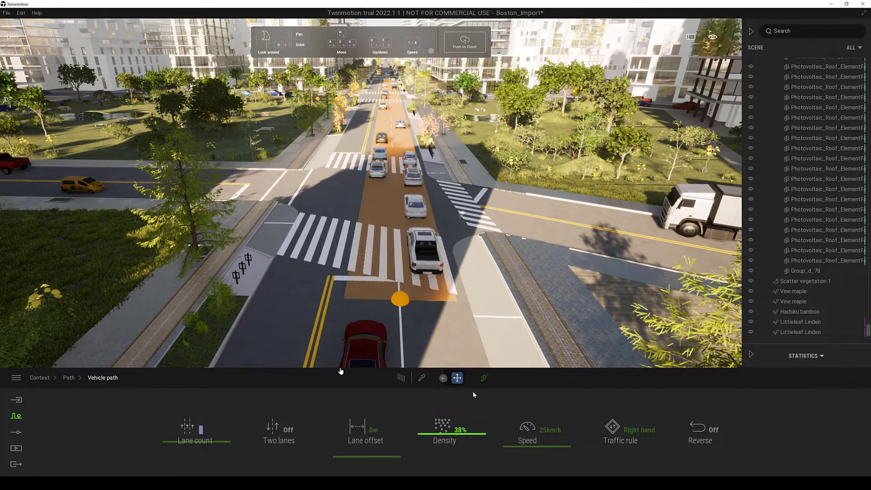
pyautogui.click(451, 383)
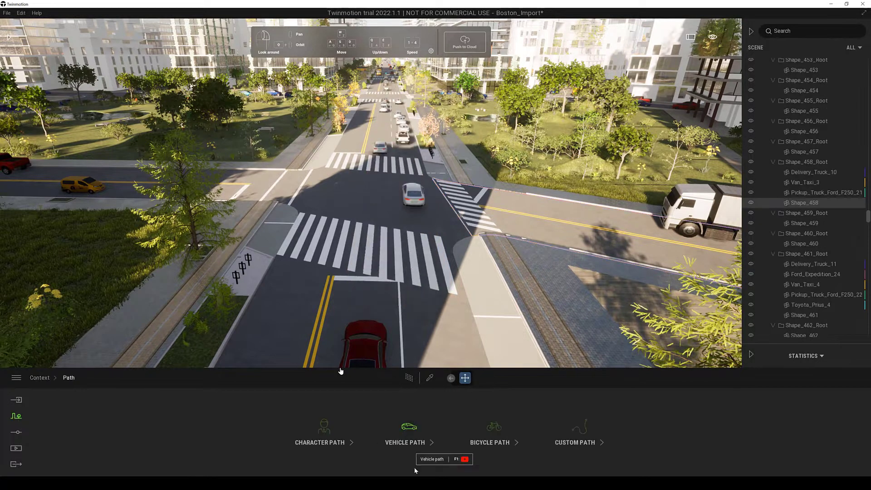
# Step: Draw a character path along the sidewalk beside the park and place a posed human near the crosswalk
pyautogui.click(442, 460)
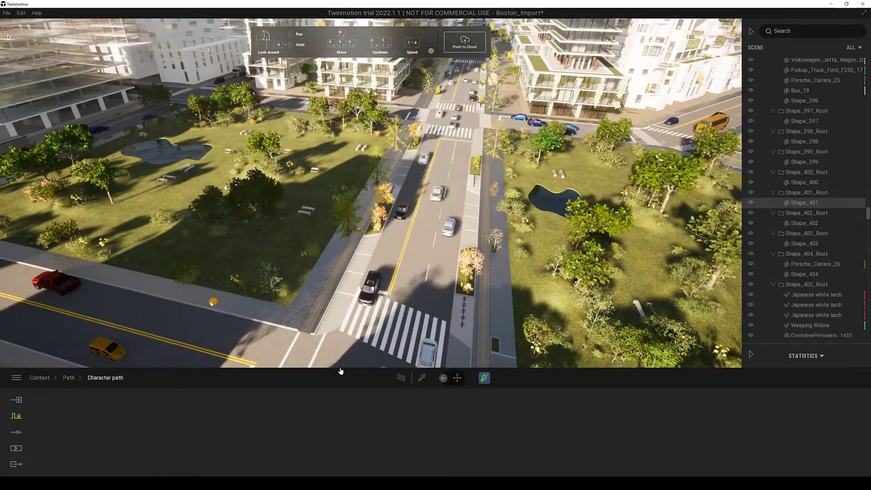
pyautogui.click(326, 264)
pyautogui.click(402, 121)
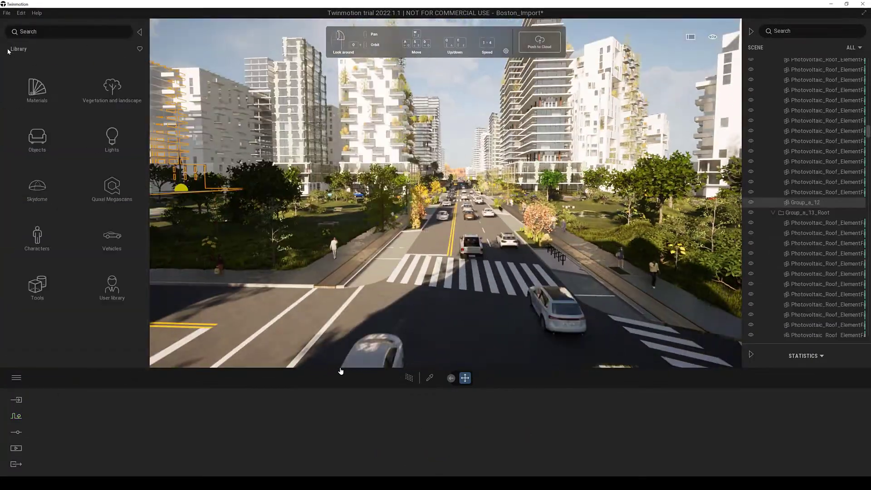
pyautogui.click(36, 135)
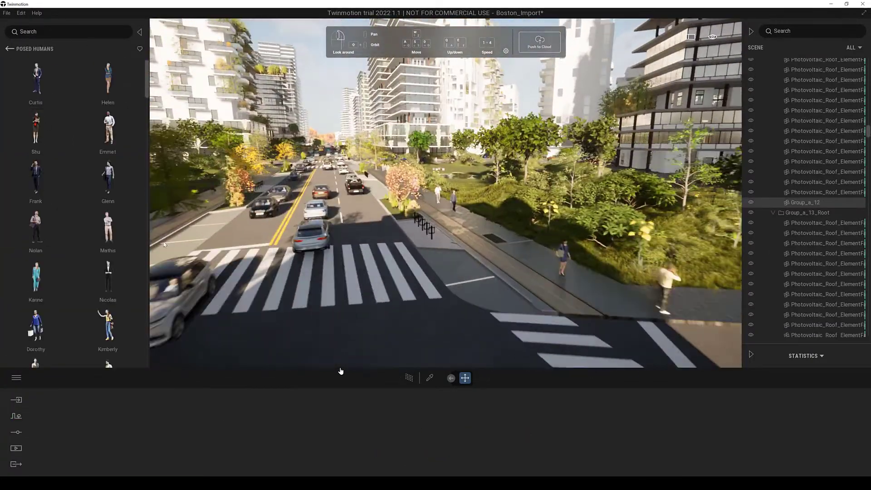
pyautogui.moveTo(108, 227); pyautogui.dragTo(478, 261)
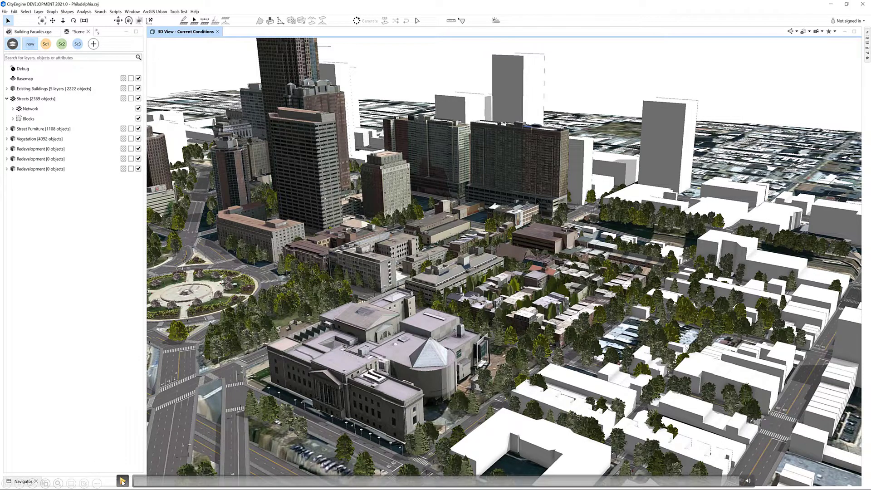
pyautogui.click(123, 482)
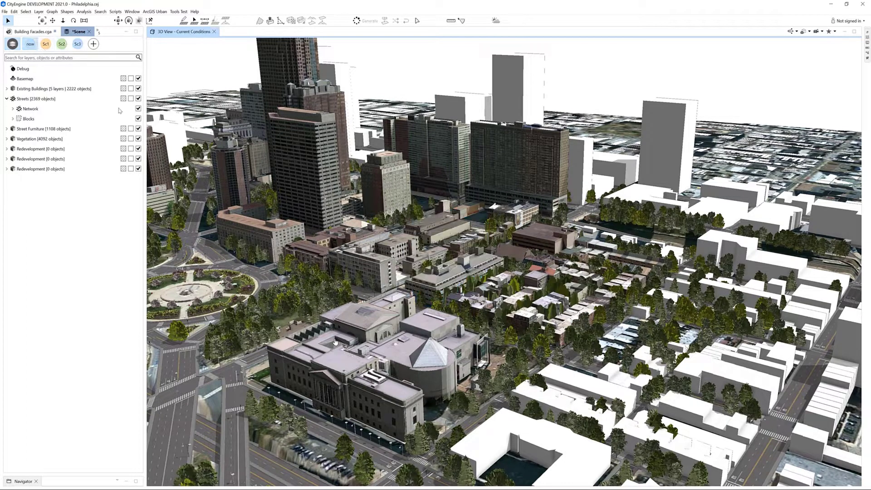
# Step: In CityEngine, select the whole Philadelphia scene and export it in Unreal Engine format as Philadelphia with Export Scenarios enabled
pyautogui.hotkey('ctrl', 'a')
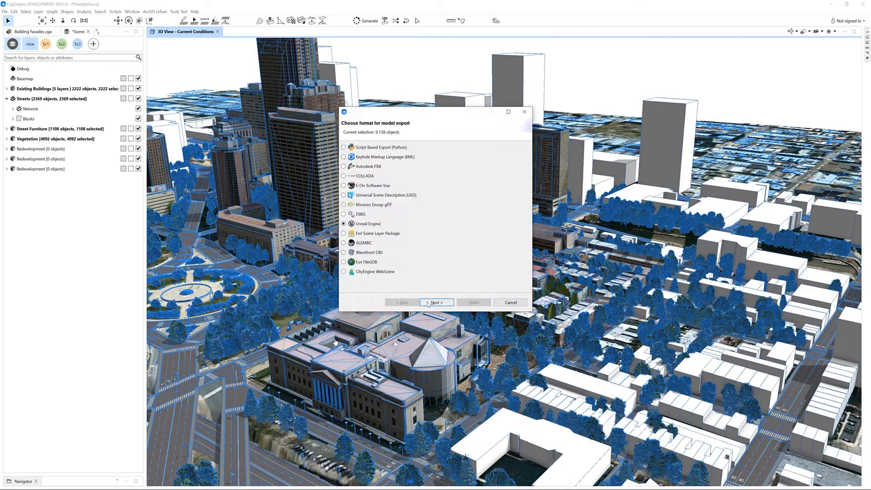
pyautogui.click(428, 302)
pyautogui.click(389, 210)
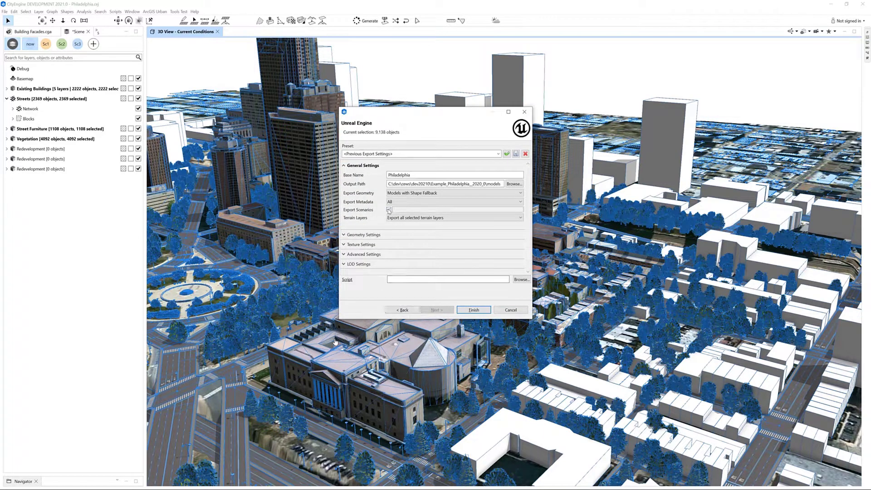
pyautogui.click(348, 235)
pyautogui.click(477, 310)
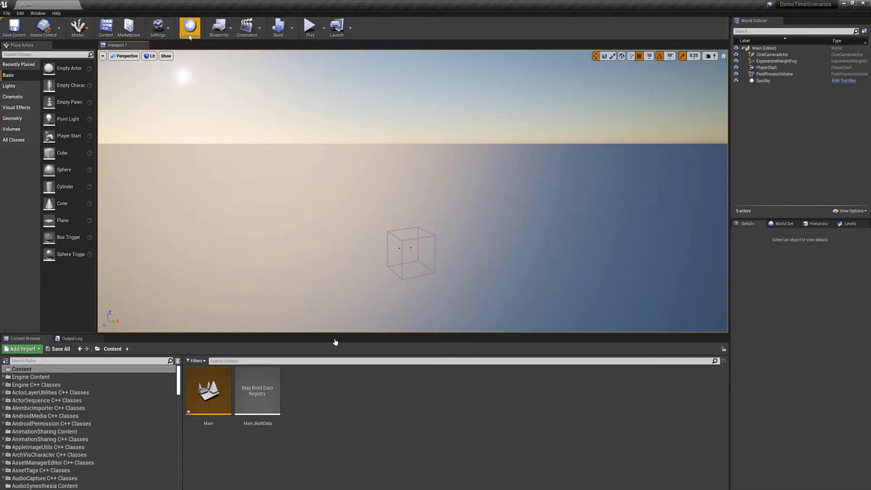
# Step: In Unreal Engine, import the exported Philadelphia scene with Datasmith into the Content folder
pyautogui.click(190, 28)
pyautogui.doubleClick(320, 143)
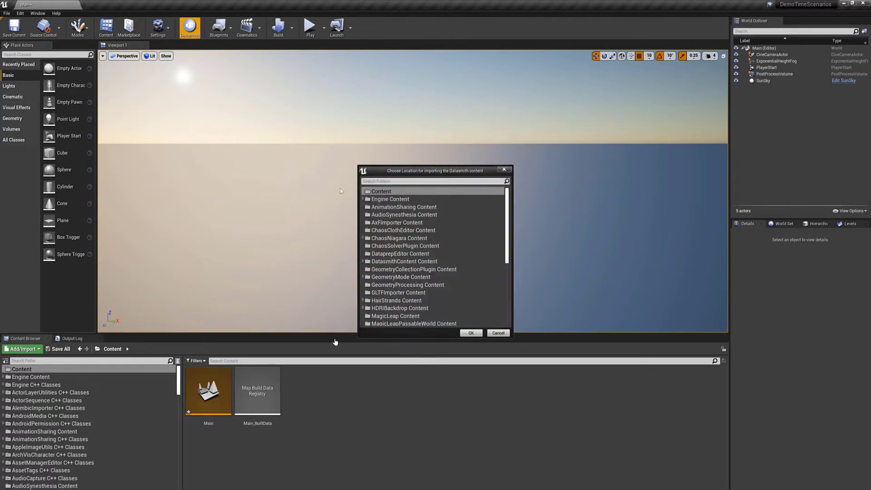
pyautogui.click(476, 334)
pyautogui.click(484, 315)
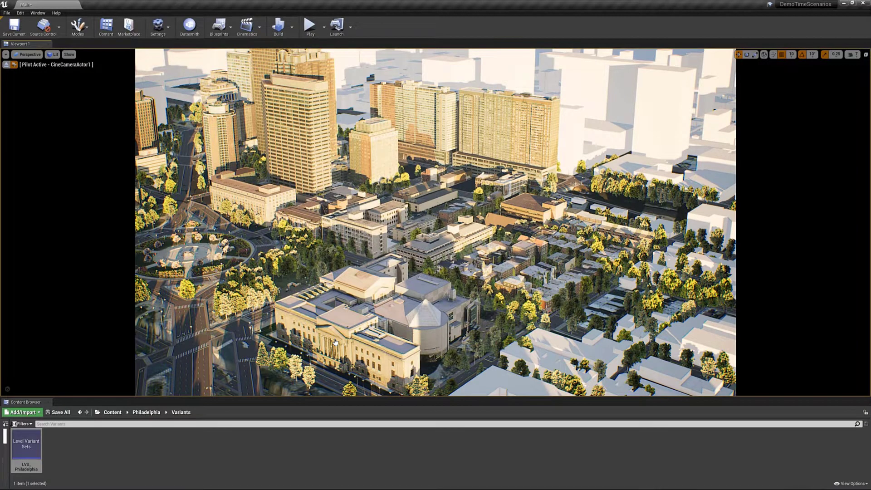
# Step: Open the Philadelphia level variant sets and switch on the Scenario_1 variant
pyautogui.doubleClick(25, 457)
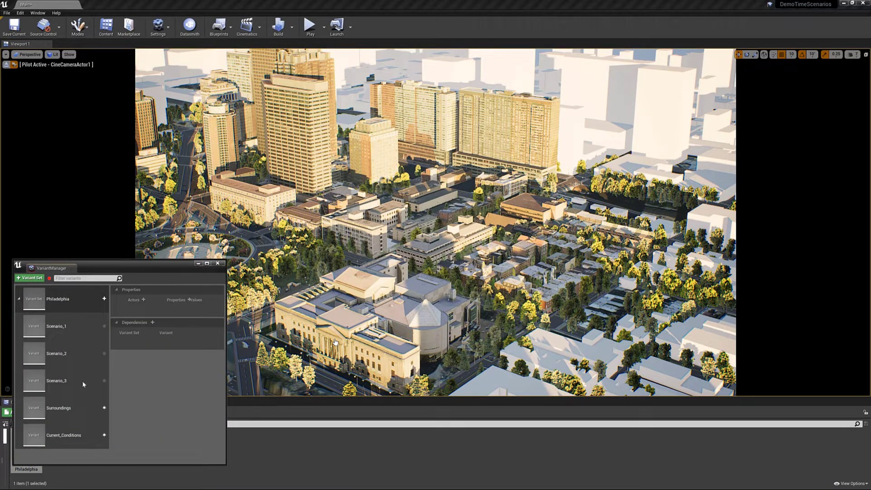
pyautogui.click(79, 326)
pyautogui.rightClick(79, 326)
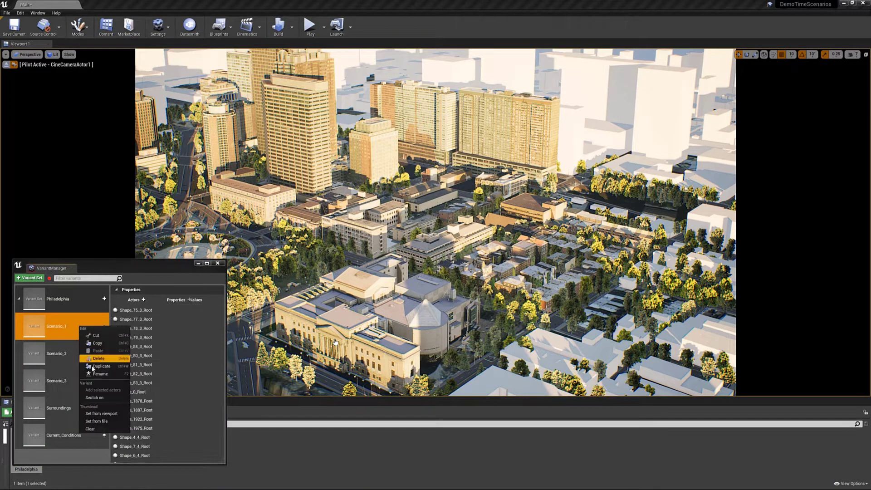
pyautogui.click(94, 398)
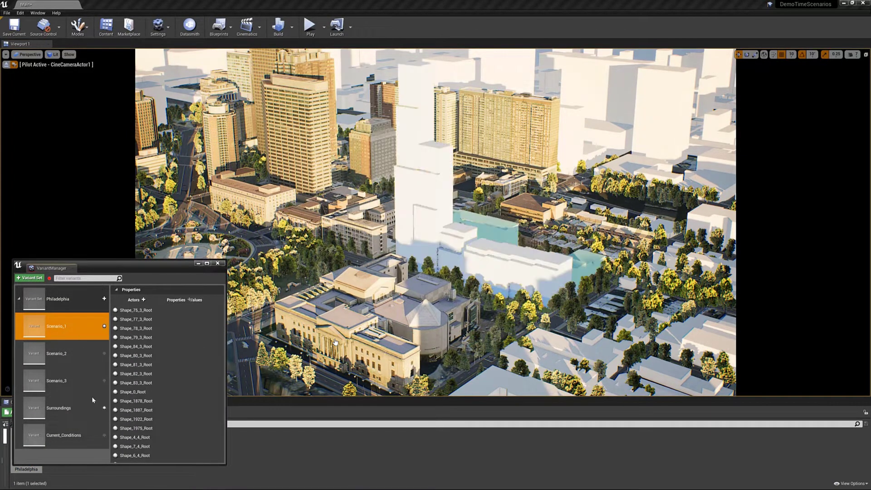
# Step: Preview the other design proposals by switching on the Scenario_2 variant, followed by Scenario_3
pyautogui.click(72, 358)
pyautogui.rightClick(72, 358)
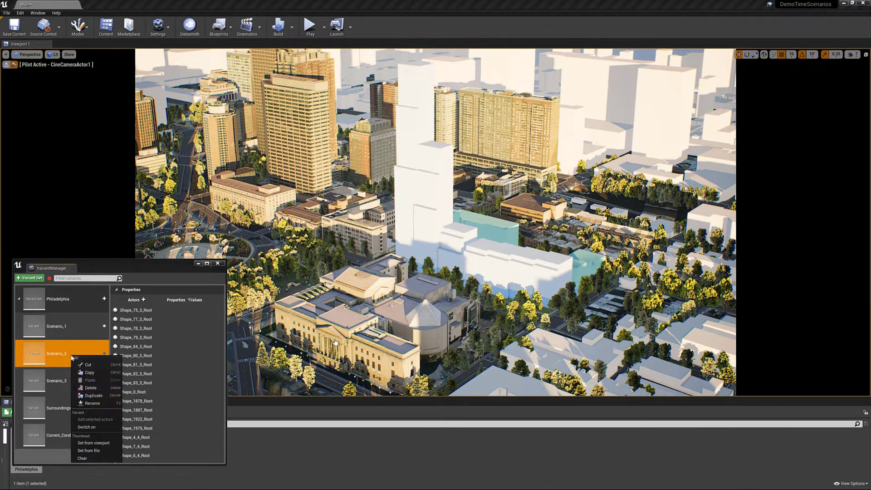
pyautogui.click(95, 429)
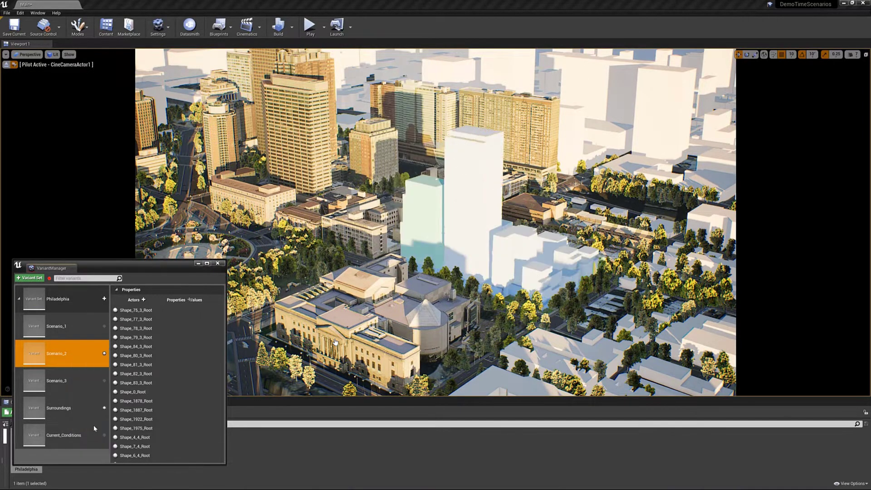
pyautogui.click(69, 386)
pyautogui.rightClick(70, 386)
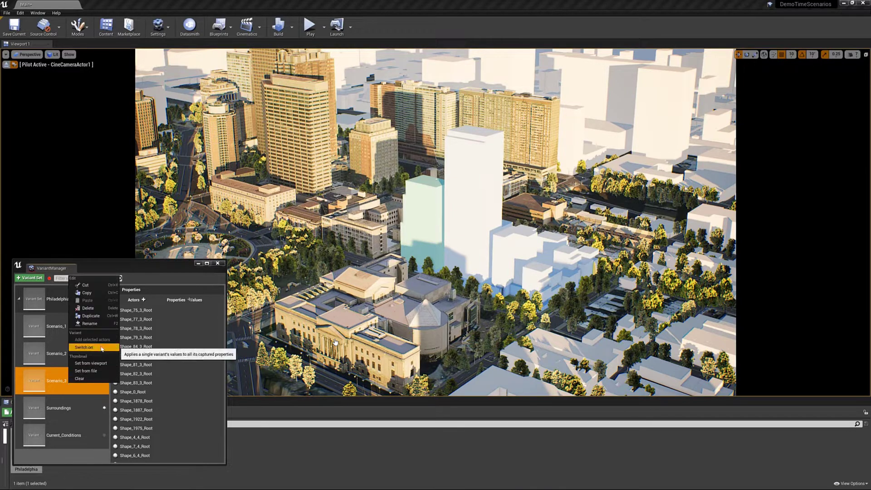
pyautogui.click(85, 348)
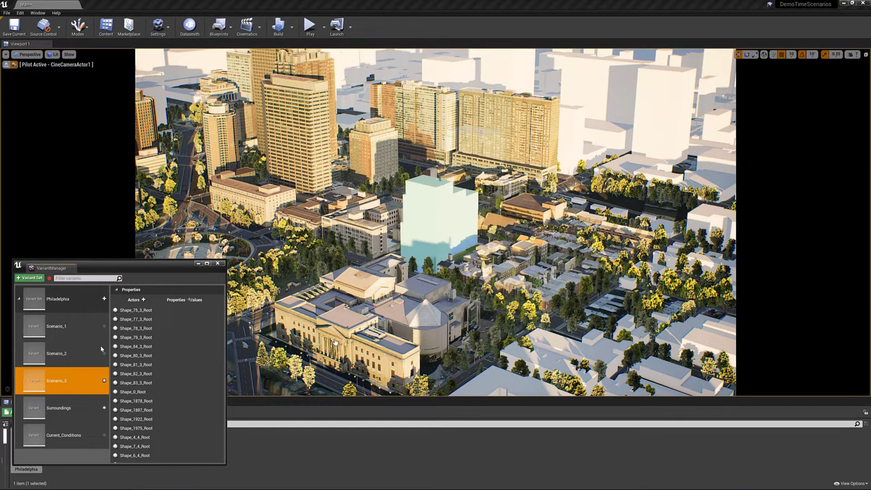
# Step: Switch the Philadelphia scene back to the Current_Conditions variant
pyautogui.click(70, 436)
pyautogui.rightClick(71, 437)
pyautogui.click(94, 399)
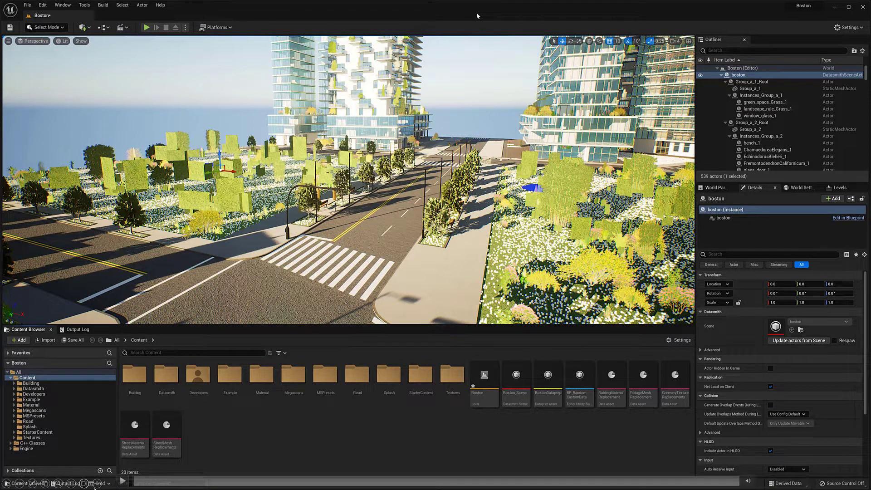
# Step: In the Boston project, define MI_Sidewalk_Plaza as the replacement for the MI_Road_Bed_Sidewalk_3 material, stored in StreetMaterialReplacements
pyautogui.click(428, 274)
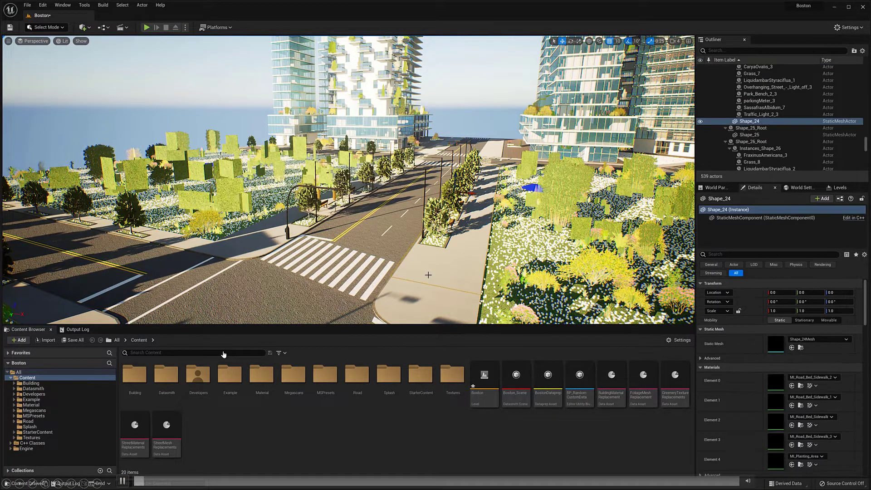
pyautogui.rightClick(428, 274)
pyautogui.click(454, 233)
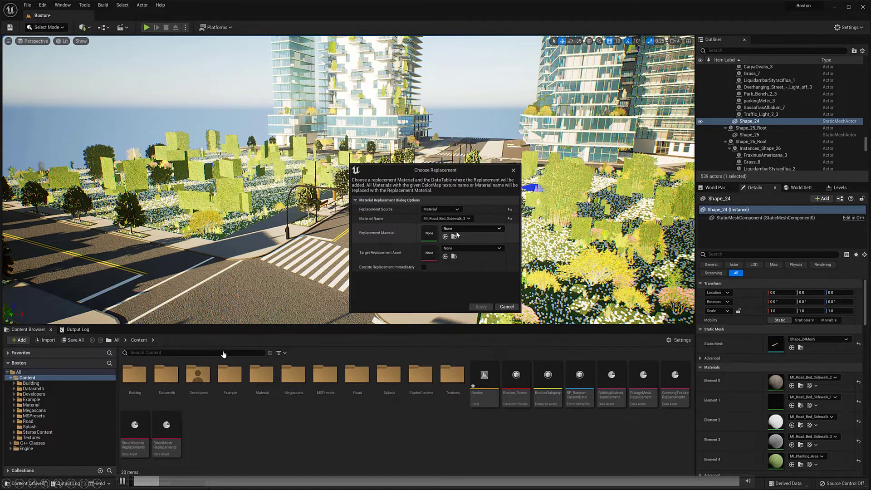
pyautogui.click(463, 228)
pyautogui.write('sidewalk_')
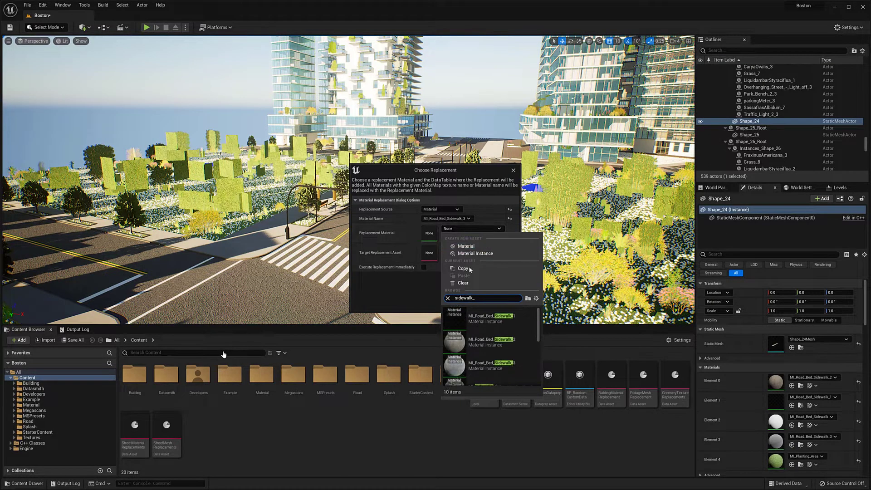
pyautogui.scroll(-5, 495, 347)
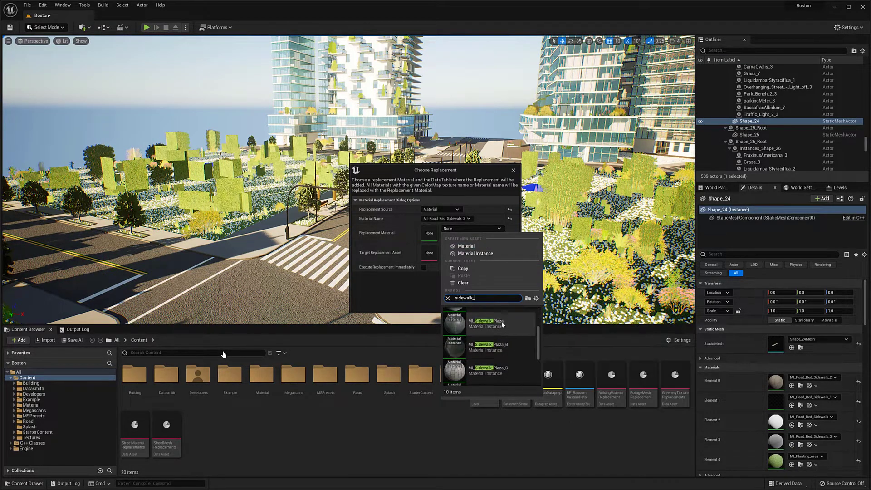
pyautogui.click(490, 341)
pyautogui.click(472, 249)
pyautogui.click(500, 349)
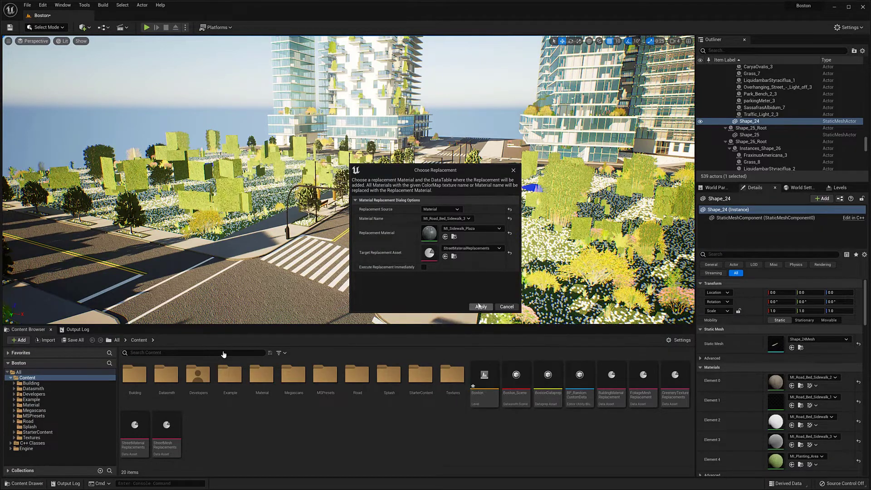
pyautogui.click(478, 305)
# Step: Define SM_Y_PhyllostachysNigraHenonis_LOD0 as the replacement mesh for the PhyllostachysAurea plants, stored in FoliageMeshReplacement
pyautogui.click(571, 178)
pyautogui.rightClick(568, 180)
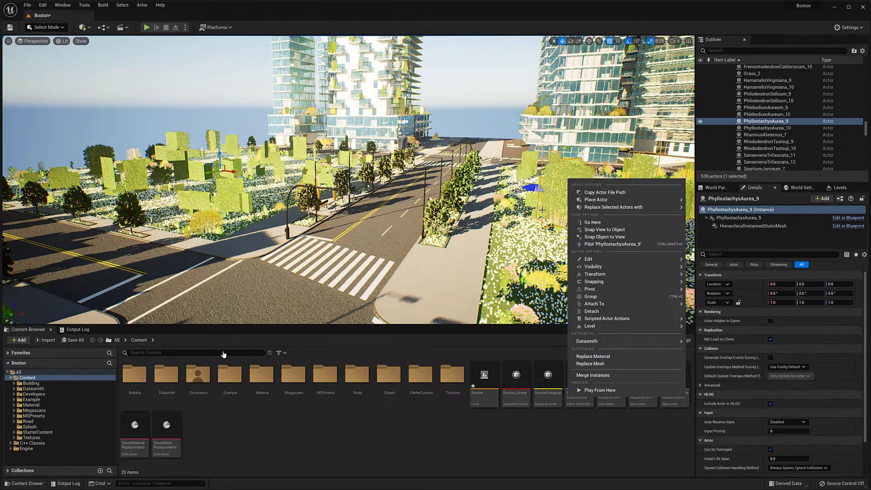
pyautogui.click(576, 350)
pyautogui.click(466, 179)
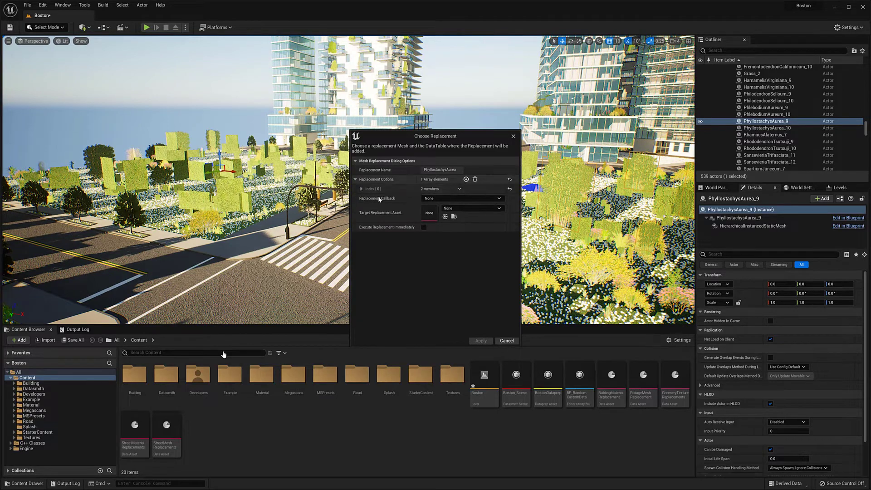
pyautogui.click(361, 189)
pyautogui.click(472, 198)
pyautogui.write('phyllo')
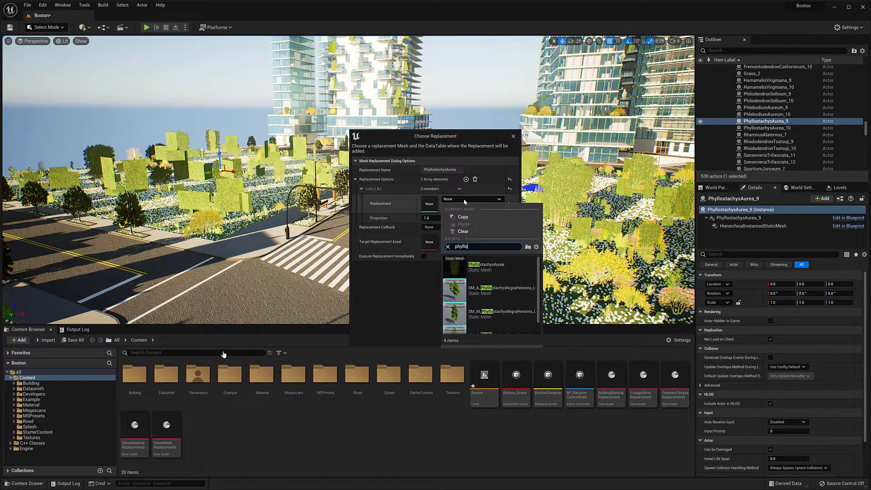
pyautogui.scroll(-2, 490, 299)
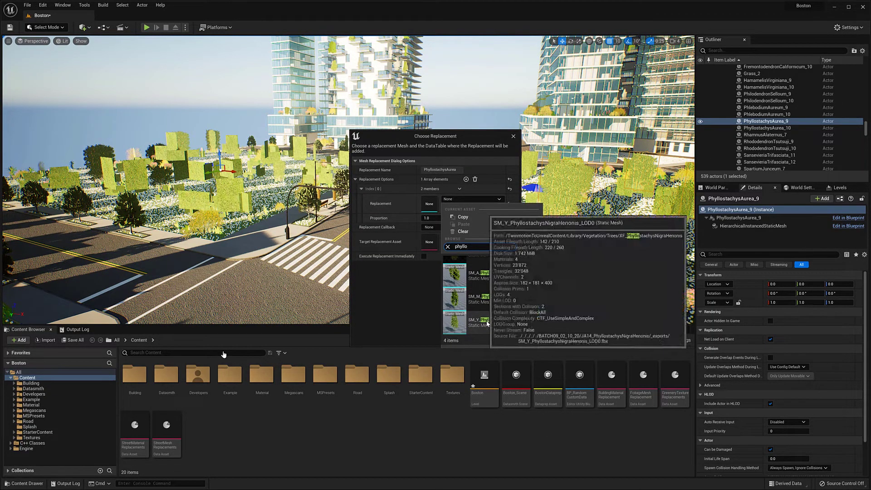
pyautogui.click(490, 322)
pyautogui.click(465, 238)
pyautogui.click(490, 327)
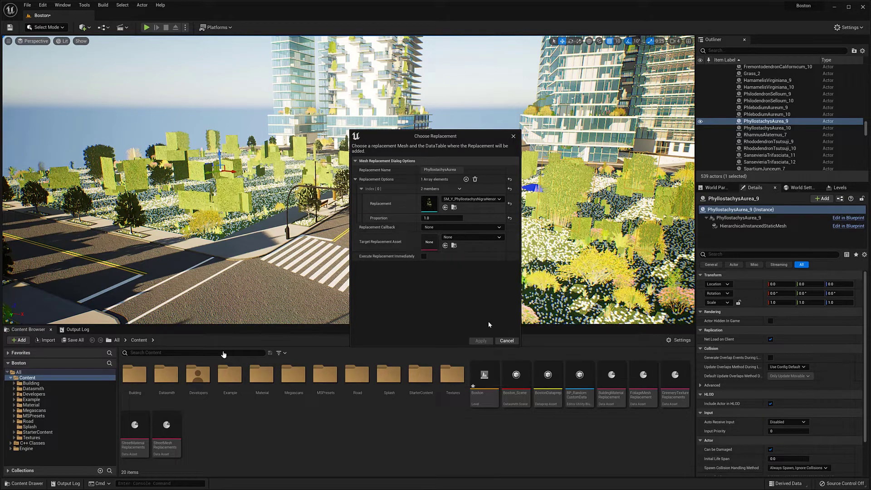
pyautogui.click(477, 343)
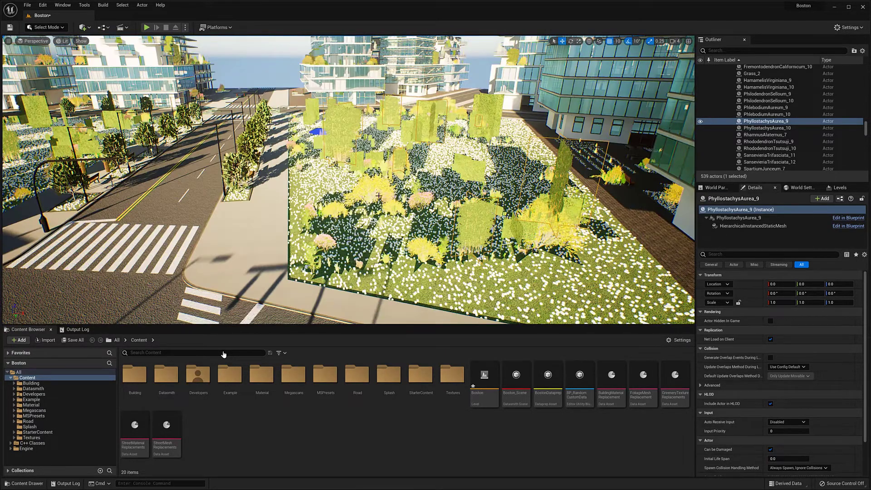
# Step: Define SM_BushBase02_LOD0 as the replacement mesh for the FremontodendronCalifornicum shrubs, stored in FoliageMeshReplacement
pyautogui.click(377, 193)
pyautogui.rightClick(378, 193)
pyautogui.click(411, 376)
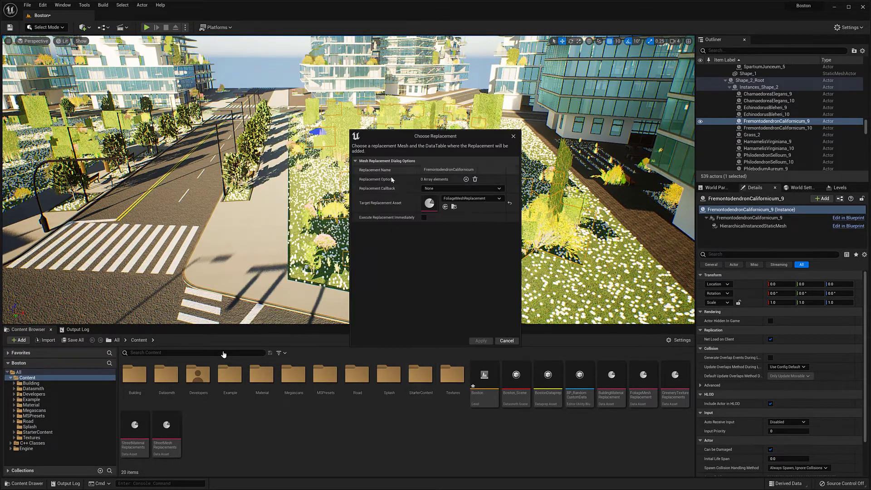
pyautogui.click(466, 179)
pyautogui.click(362, 189)
pyautogui.click(473, 199)
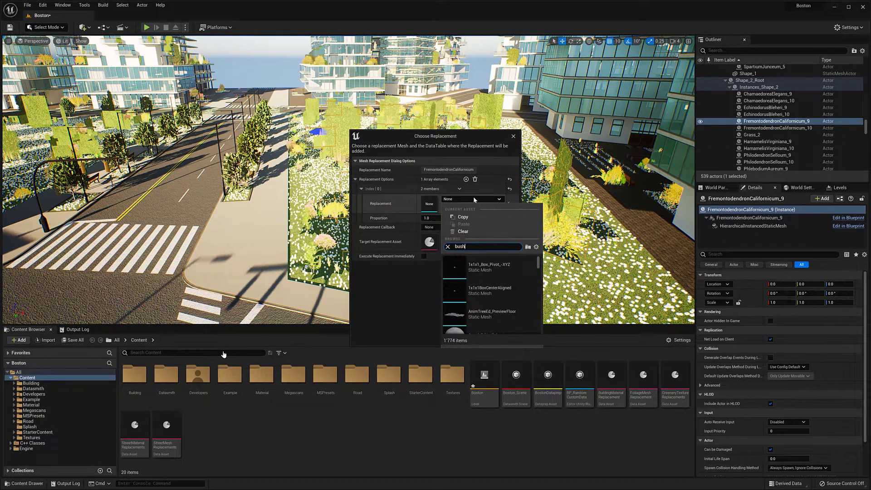
pyautogui.scroll(-2, 510, 296)
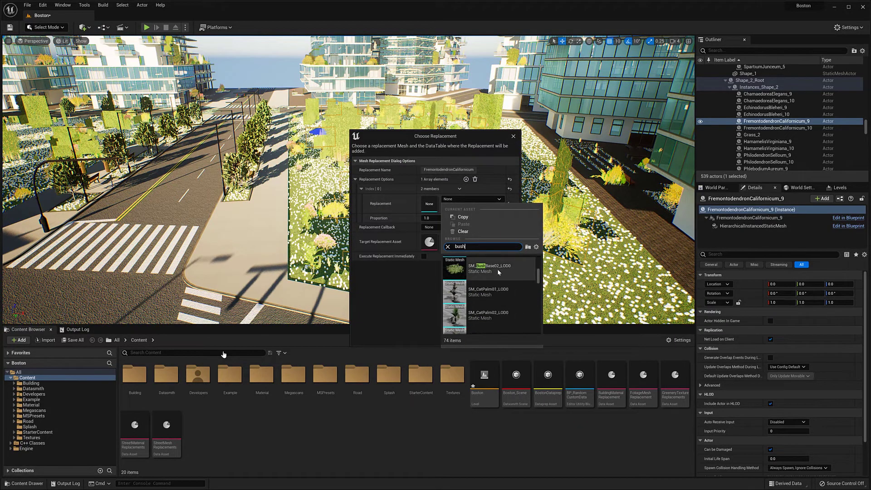
pyautogui.click(498, 268)
pyautogui.click(481, 341)
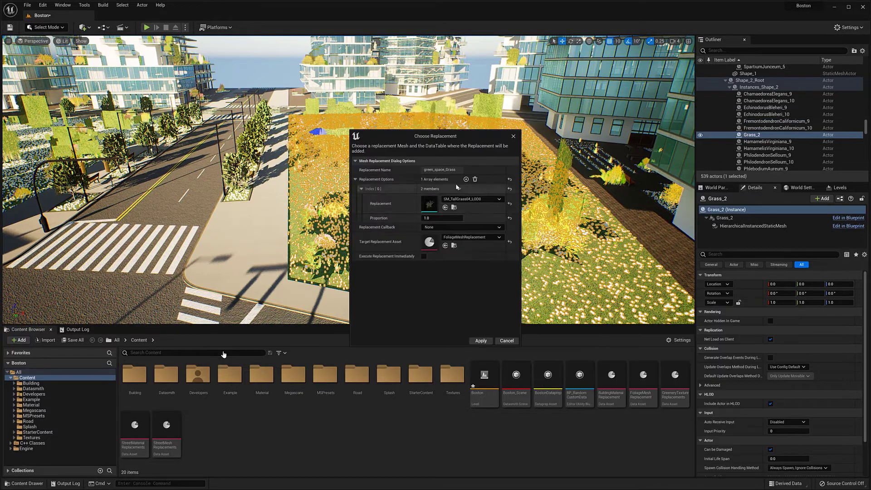
# Step: Give the green_space_Grass replacement a long grass mesh alongside the tall grass weighted at proportion 5.0, and apply it
pyautogui.click(473, 238)
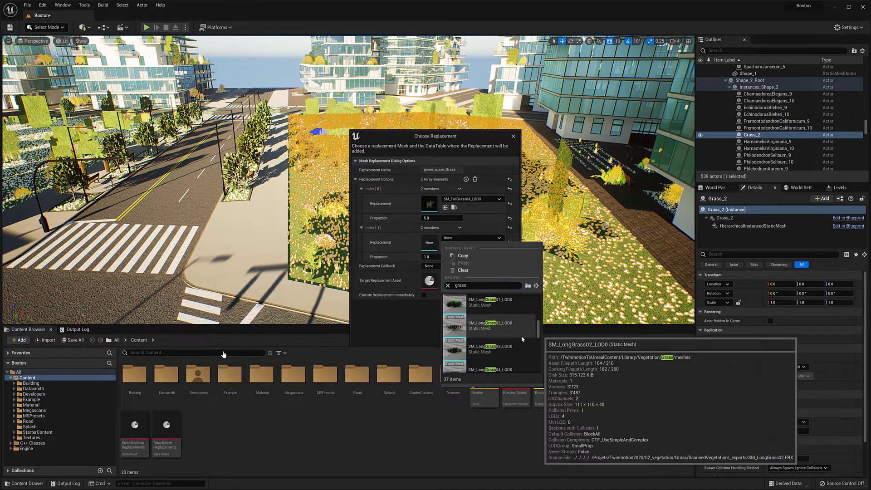
pyautogui.click(521, 338)
pyautogui.click(472, 280)
pyautogui.click(490, 359)
pyautogui.click(480, 342)
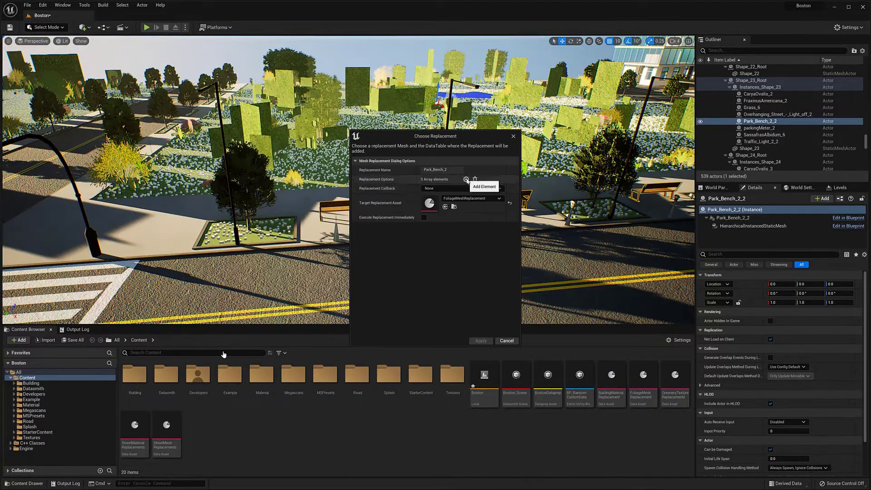
# Step: Store the park bench replacement in StreetMeshReplacements and choose a replacement mesh for the overhanging street lights
pyautogui.click(472, 198)
pyautogui.click(477, 272)
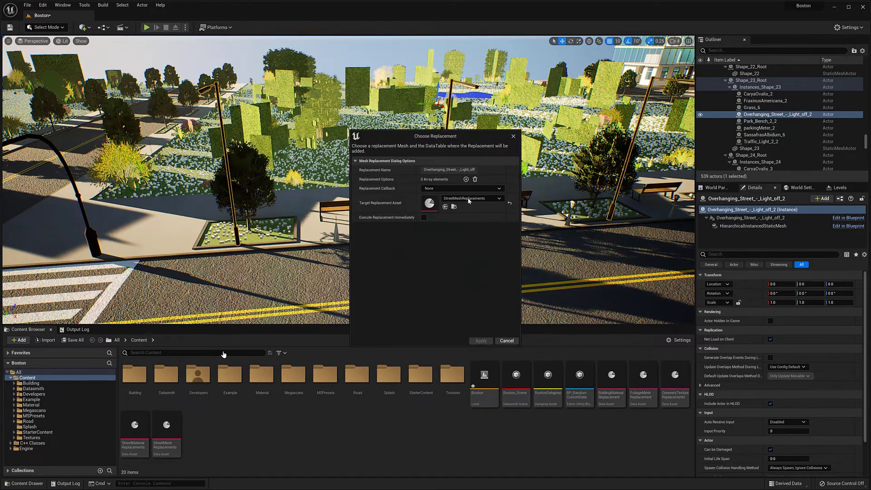
pyautogui.click(466, 179)
pyautogui.click(472, 198)
pyautogui.click(463, 291)
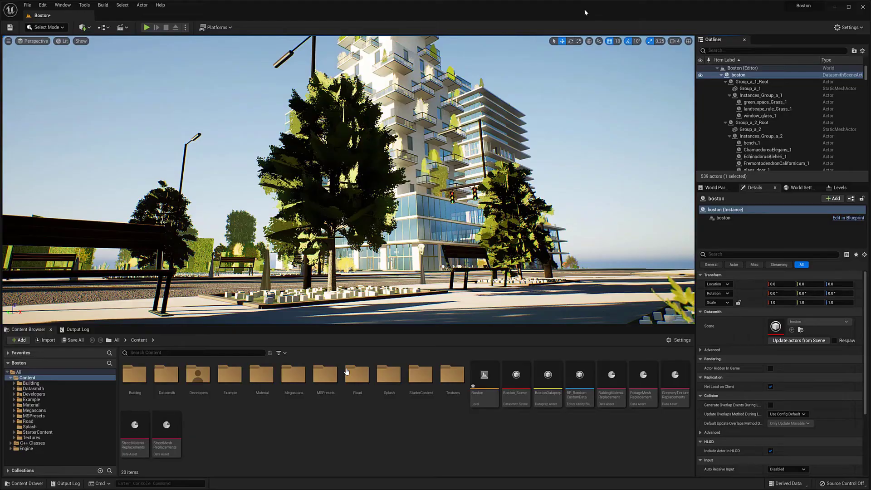
# Step: Start Execute Replacements on the boston Datasmith actor with FoliageMeshReplacement and StreetMeshReplacements as its mesh replacements
pyautogui.rightClick(744, 76)
pyautogui.click(771, 254)
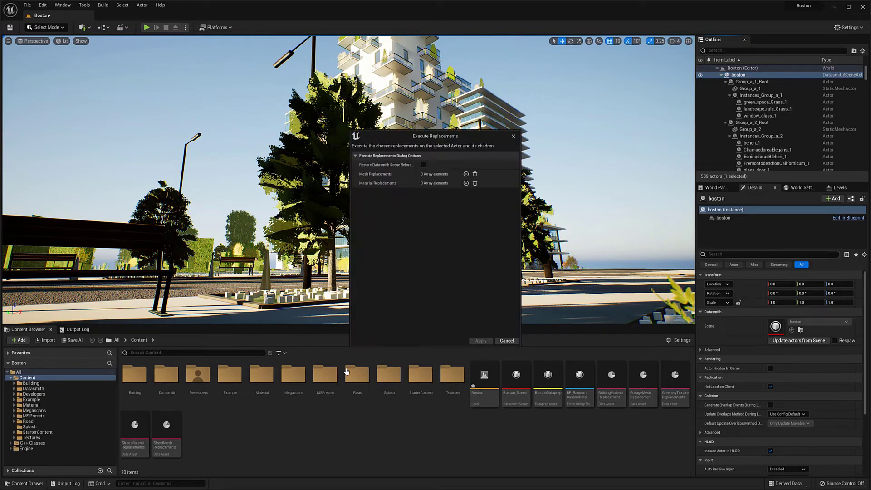
pyautogui.moveTo(465, 138); pyautogui.dragTo(446, 114)
pyautogui.click(643, 391)
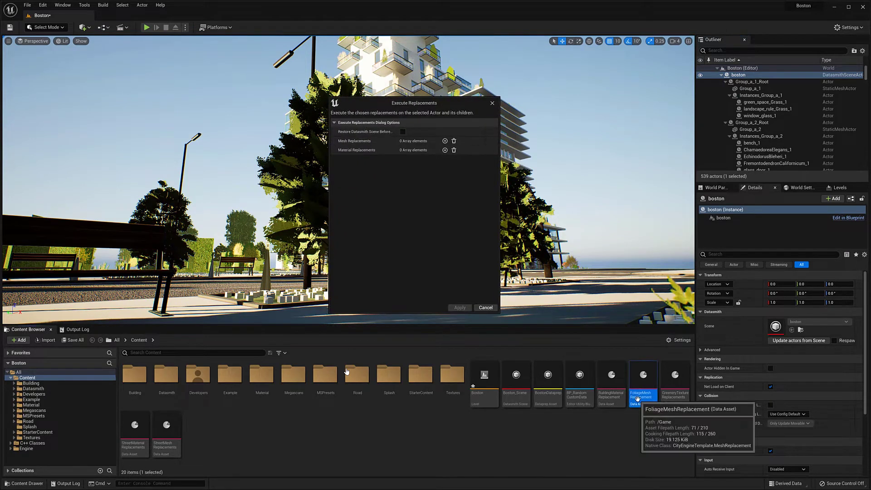
pyautogui.keyDown('ctrl'); pyautogui.click(166, 449); pyautogui.keyUp('ctrl')
pyautogui.moveTo(648, 399); pyautogui.dragTo(408, 142)
# Step: Add BuildingMaterialReplacement, GreeneryTextureReplacements and StreetMaterialReplacements as the material replacements and execute all replacements
pyautogui.click(611, 393)
pyautogui.keyDown('ctrl'); pyautogui.click(675, 399); pyautogui.keyUp('ctrl')
pyautogui.keyDown('ctrl'); pyautogui.click(135, 433); pyautogui.keyUp('ctrl')
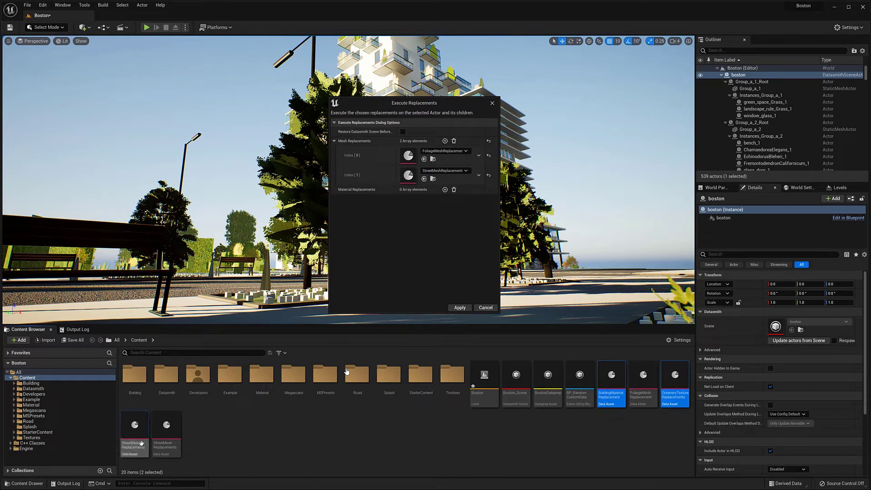
pyautogui.moveTo(675, 397); pyautogui.dragTo(425, 192)
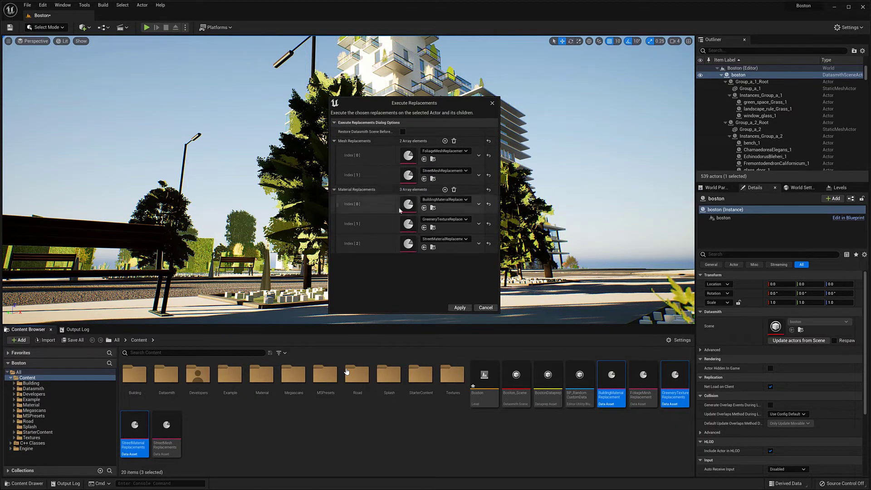
pyautogui.click(459, 307)
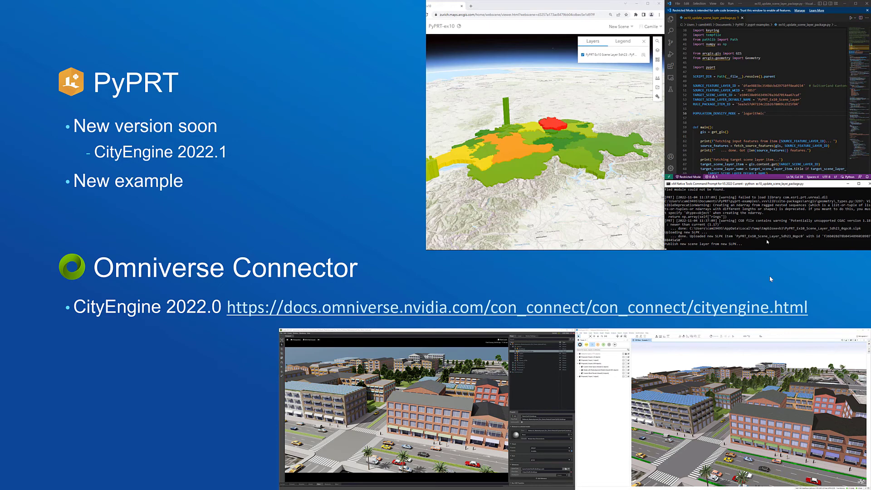
pyautogui.press('Right')
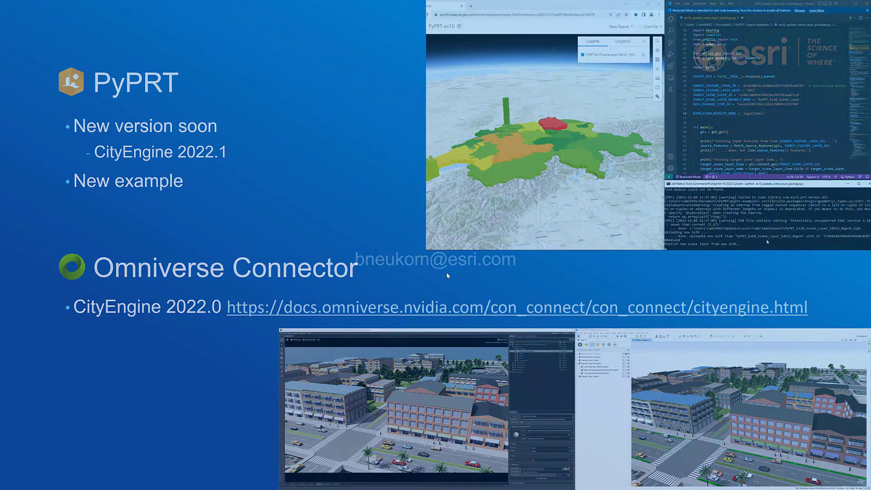